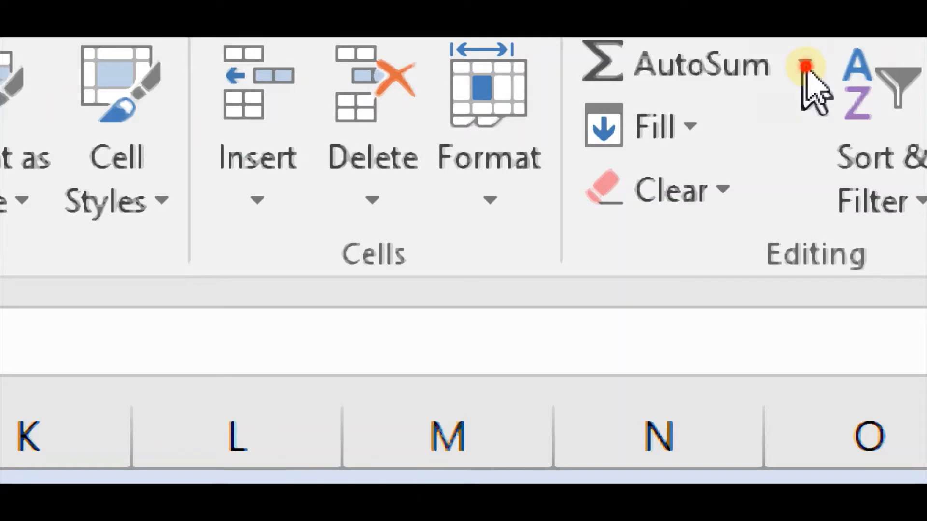
# Insert an IF function in the door message answer cell on row 27 and move its arguments dialog clear of cell C27
pyautogui.click(808, 65)
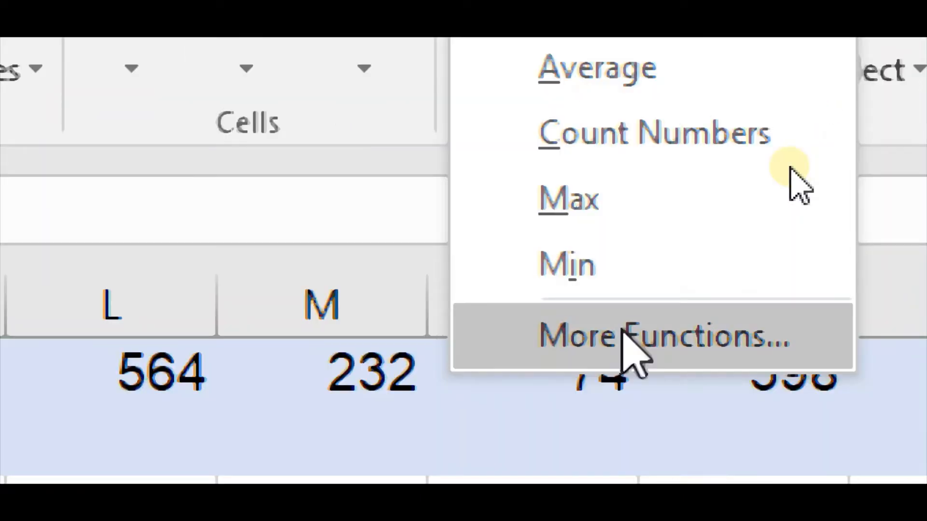
pyautogui.click(622, 330)
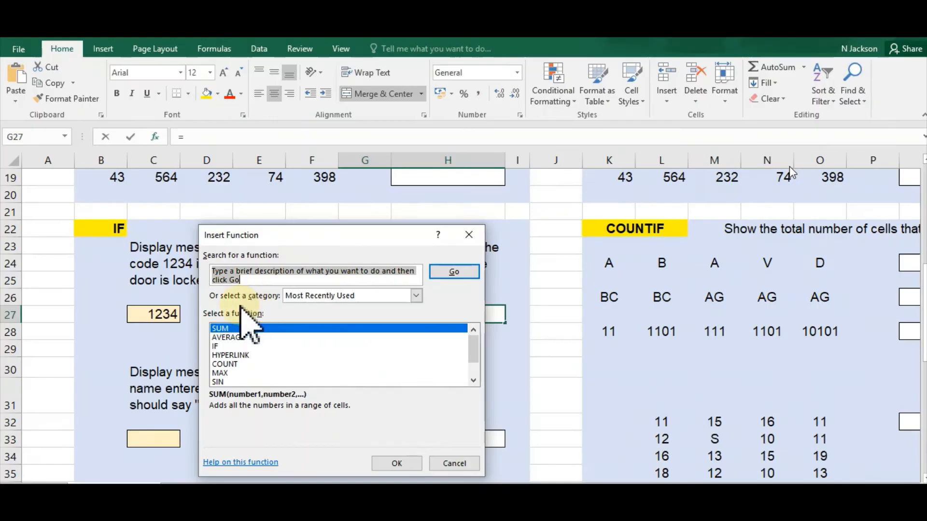
pyautogui.click(217, 346)
pyautogui.doubleClick(220, 348)
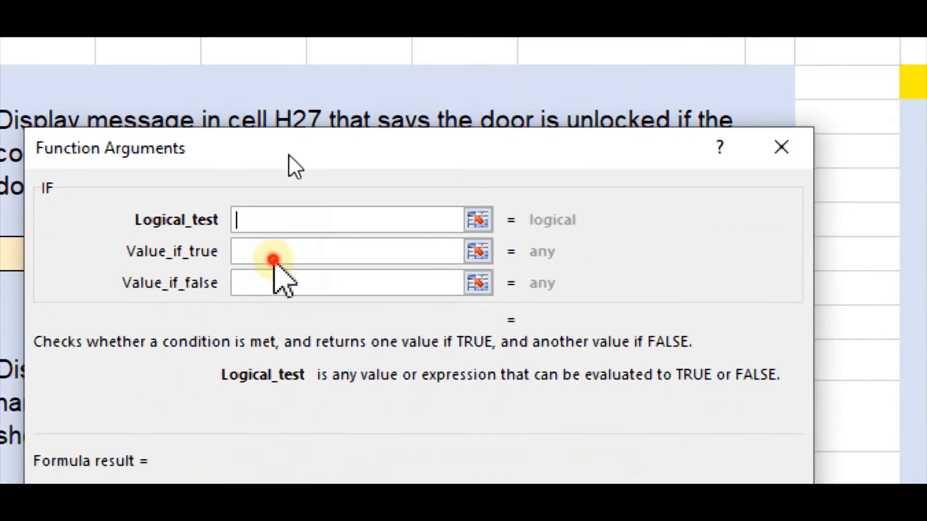
pyautogui.moveTo(283, 218); pyautogui.dragTo(336, 214)
pyautogui.moveTo(337, 139); pyautogui.dragTo(365, 122)
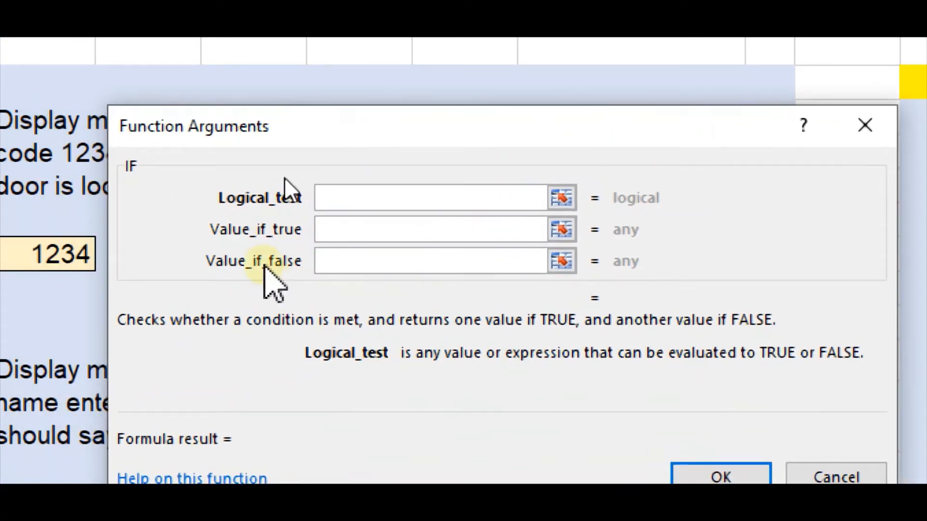
pyautogui.moveTo(288, 115); pyautogui.dragTo(285, 117)
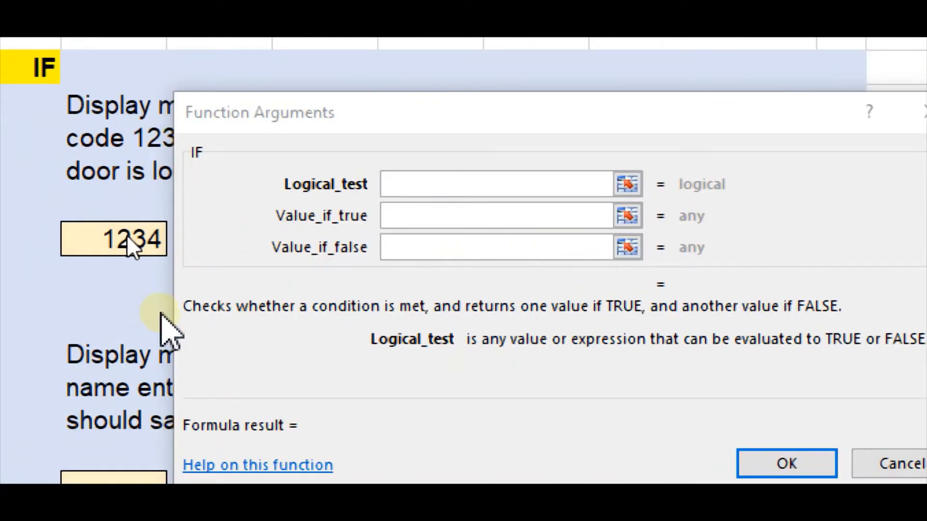
# Set the IF logical test to check whether cell C27 equals the door code given in the exercise
pyautogui.click(126, 234)
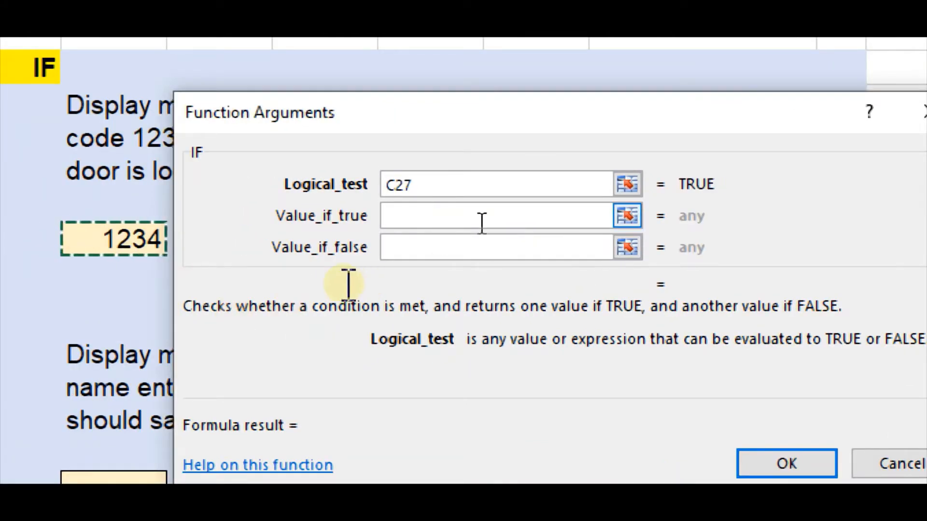
pyautogui.click(469, 174)
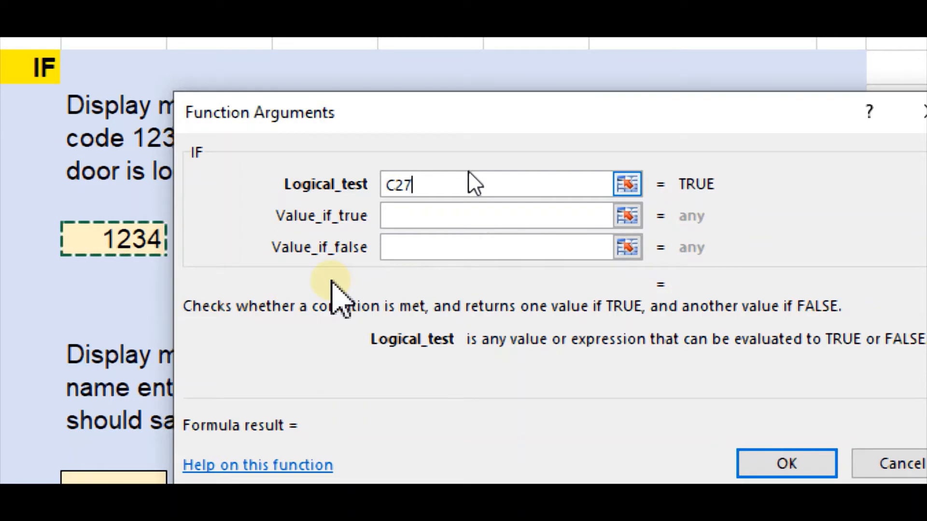
pyautogui.write('=12')
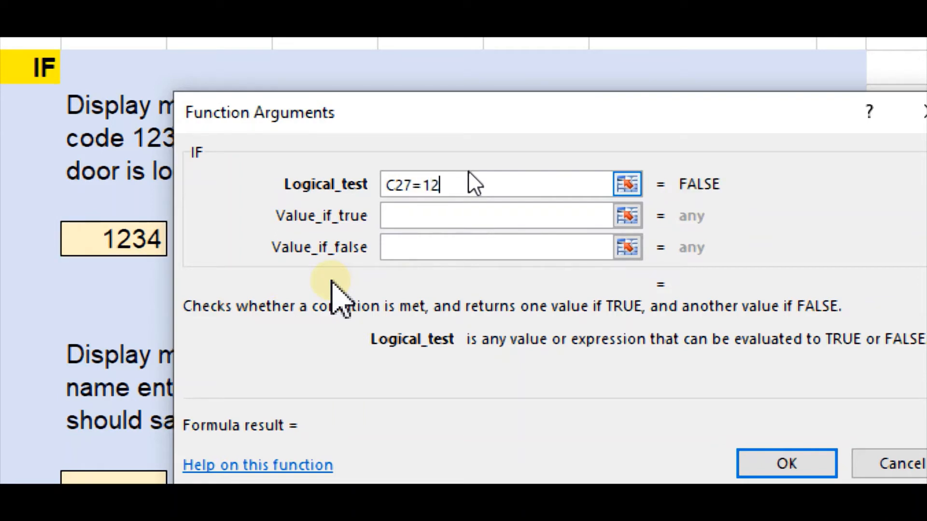
pyautogui.write('34')
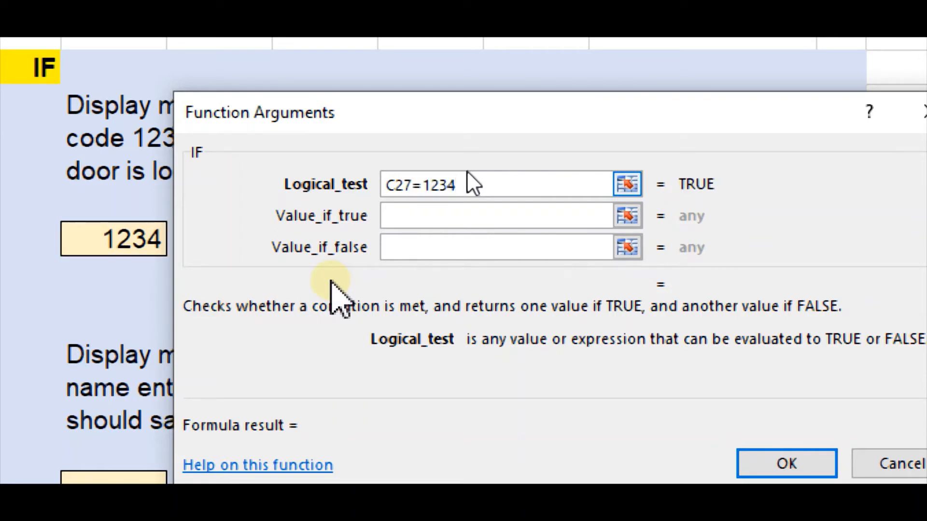
# Set the IF function to return "unlocked" when true and "locked" when false, and confirm the formula
pyautogui.click(411, 214)
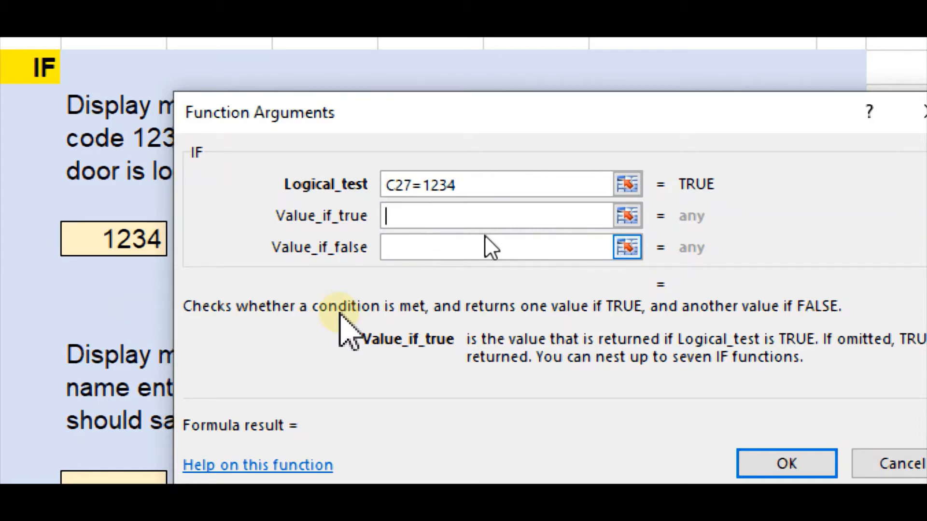
pyautogui.write('umlocked')
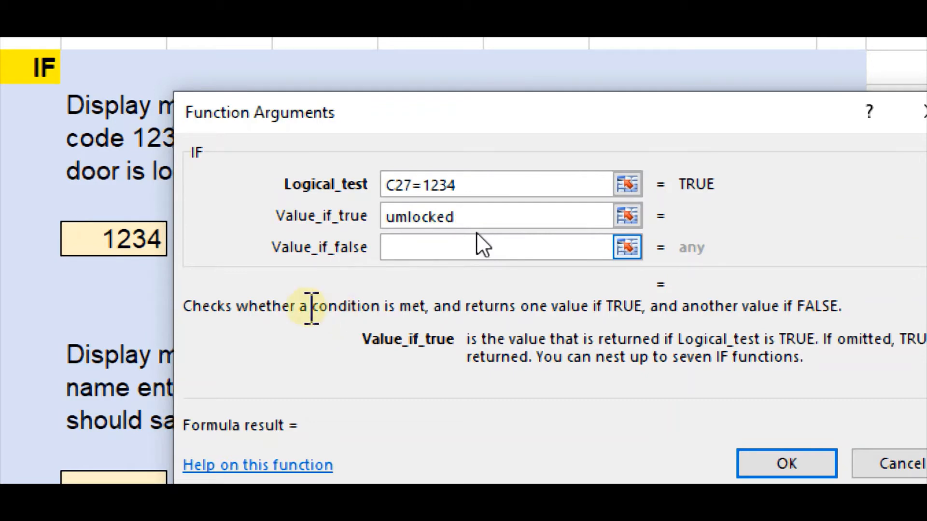
pyautogui.click(410, 219)
pyautogui.press('BackSpace')
pyautogui.write('nlocked')
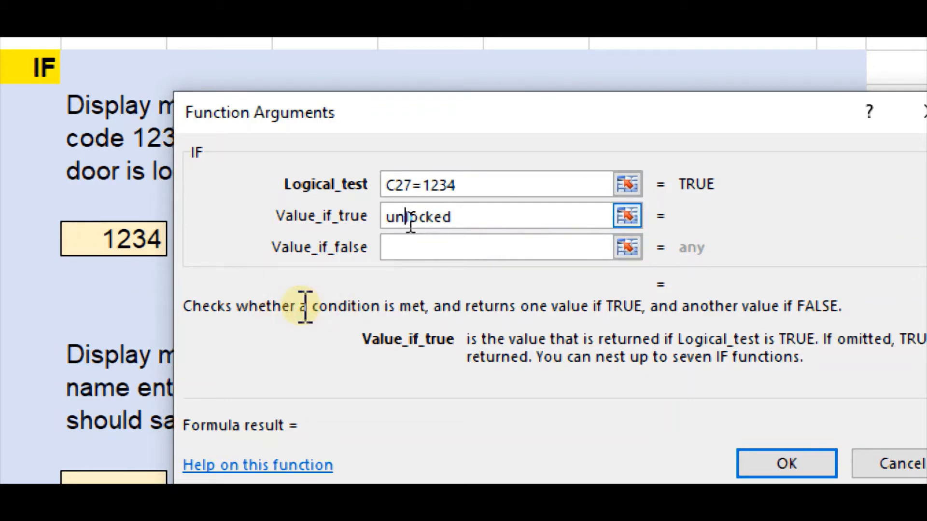
pyautogui.click(438, 248)
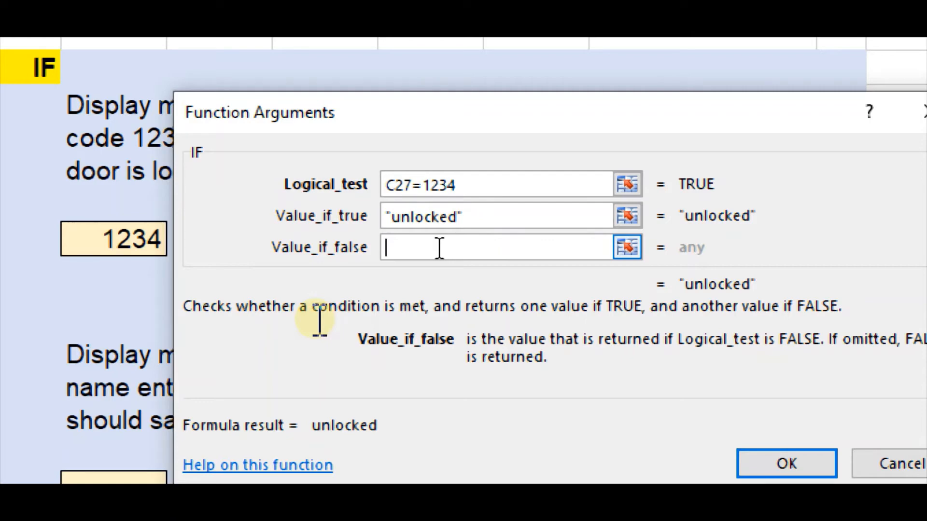
pyautogui.write('locked')
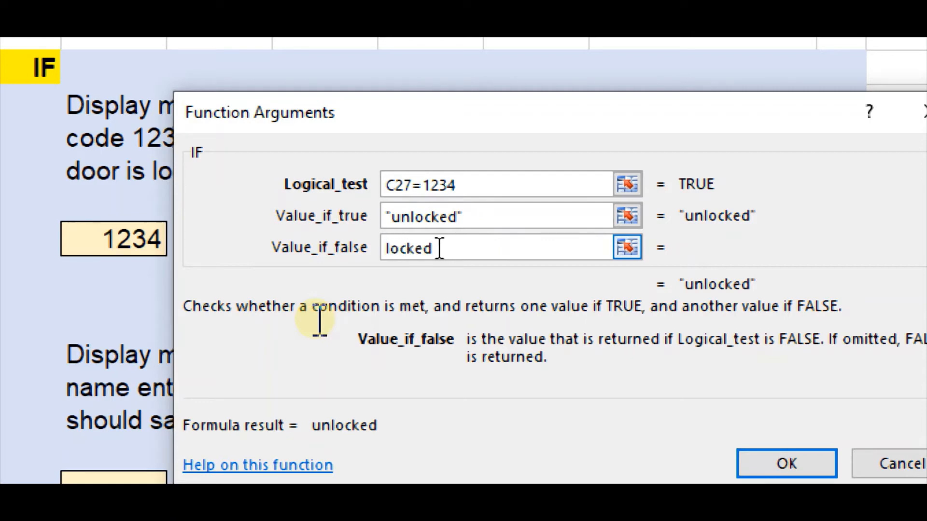
pyautogui.click(534, 216)
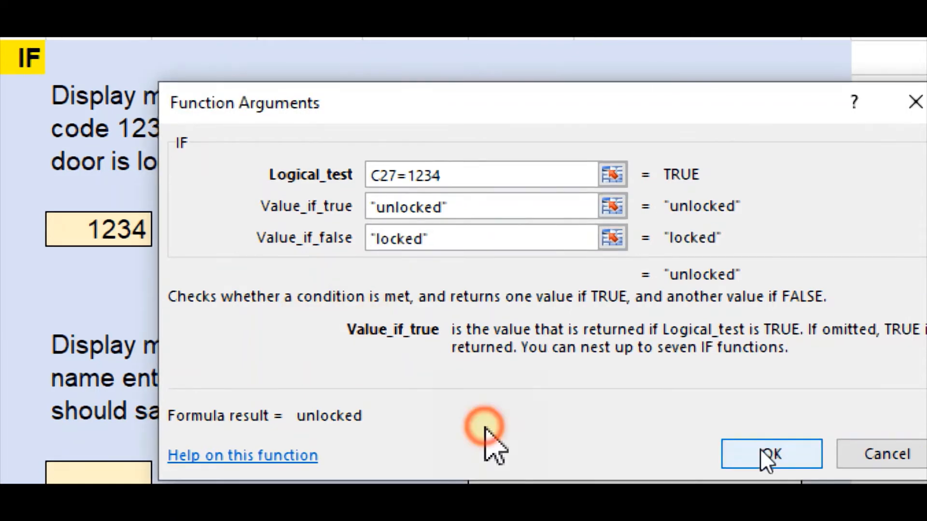
pyautogui.click(763, 454)
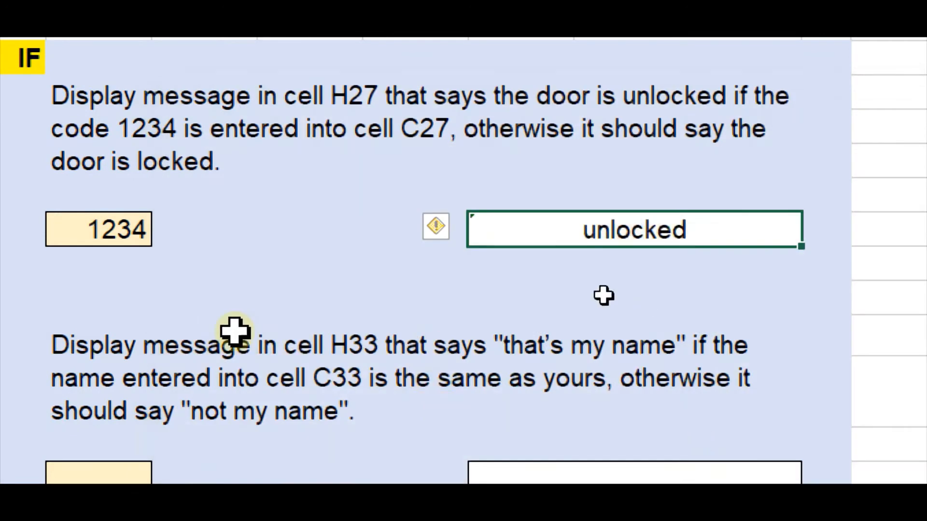
# Test the door formula by entering a wrong door code in cell C27 and select the message cell
pyautogui.click(116, 233)
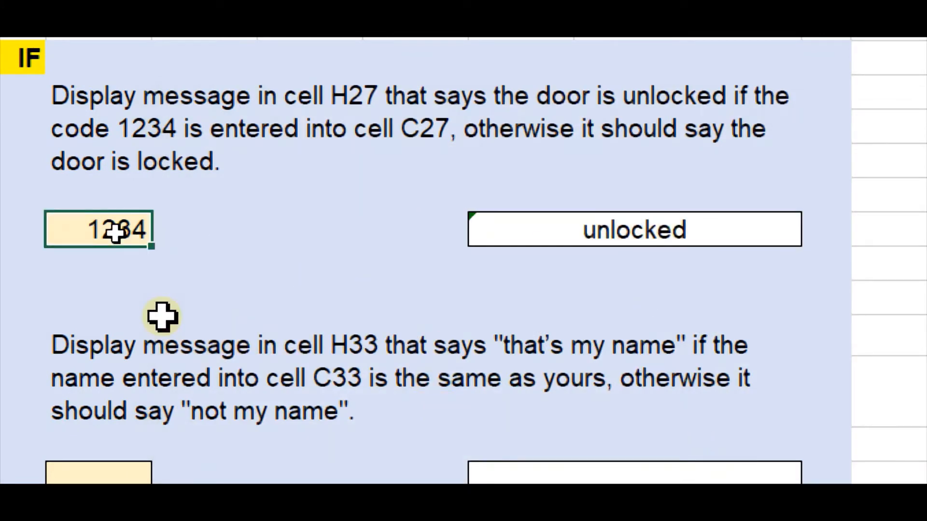
pyautogui.write('1236')
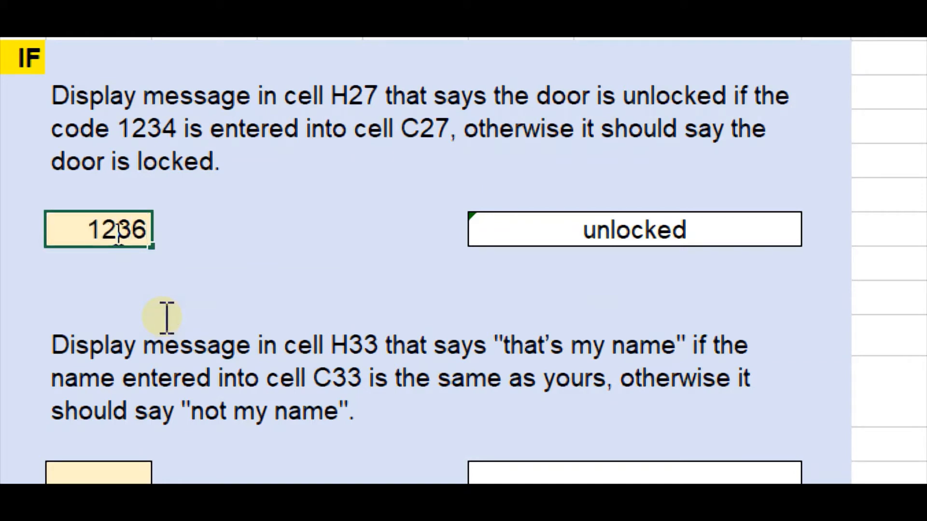
pyautogui.press('Return')
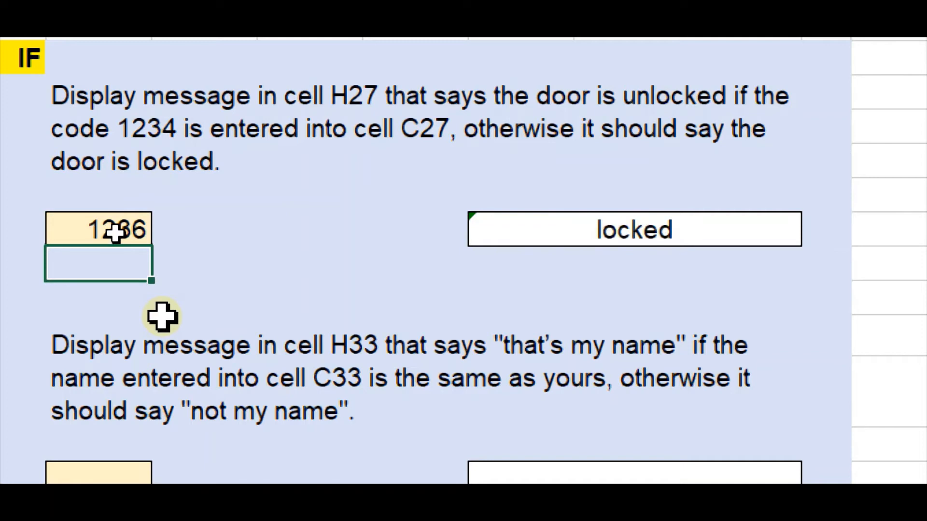
pyautogui.click(671, 235)
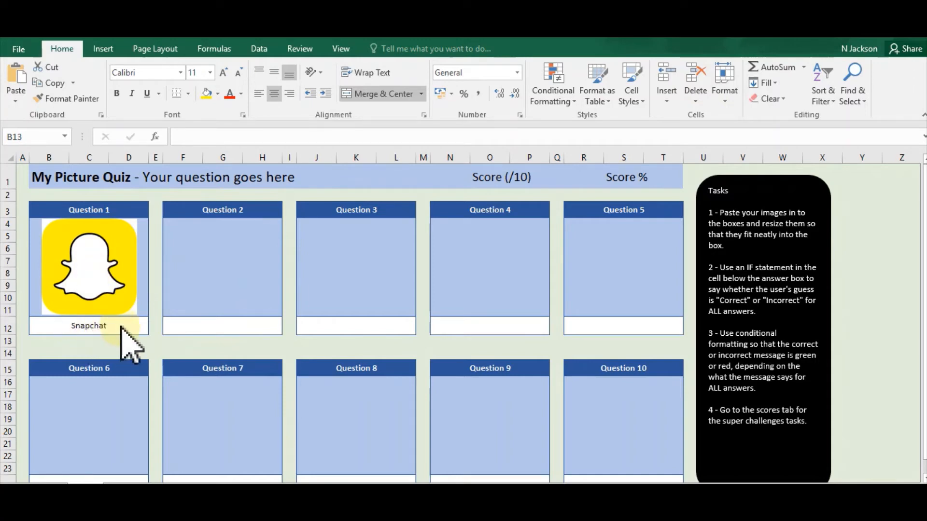
# Insert an IF function in cell B13 below the Question 1 answer on the picture quiz sheet
pyautogui.click(85, 340)
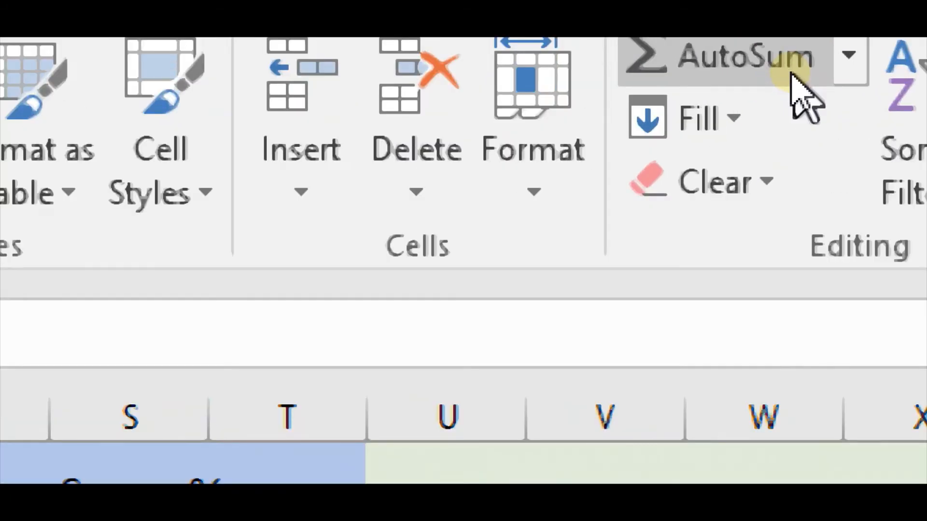
pyautogui.click(848, 58)
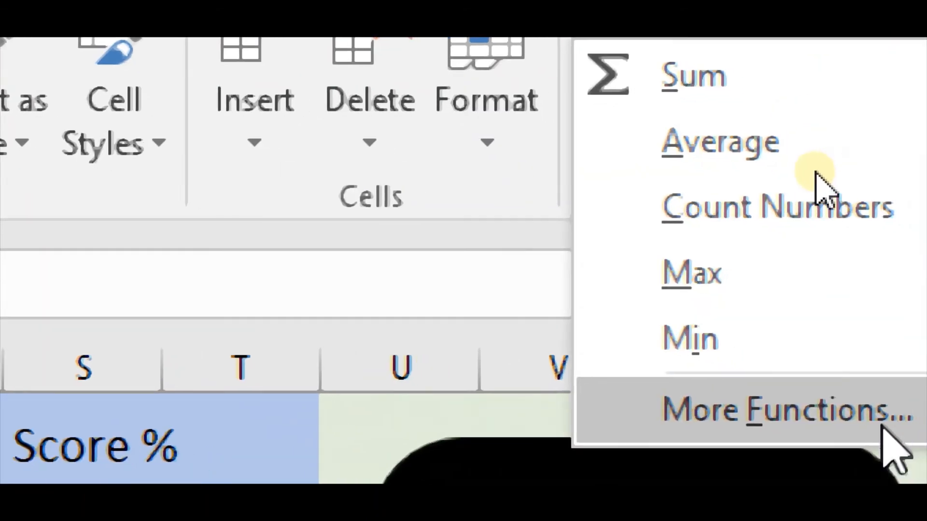
pyautogui.click(815, 172)
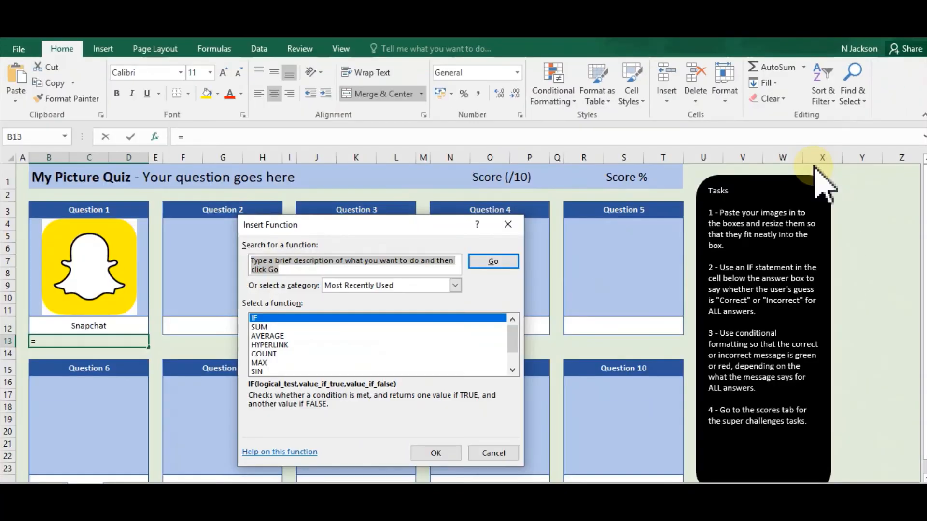
pyautogui.click(260, 318)
pyautogui.doubleClick(259, 317)
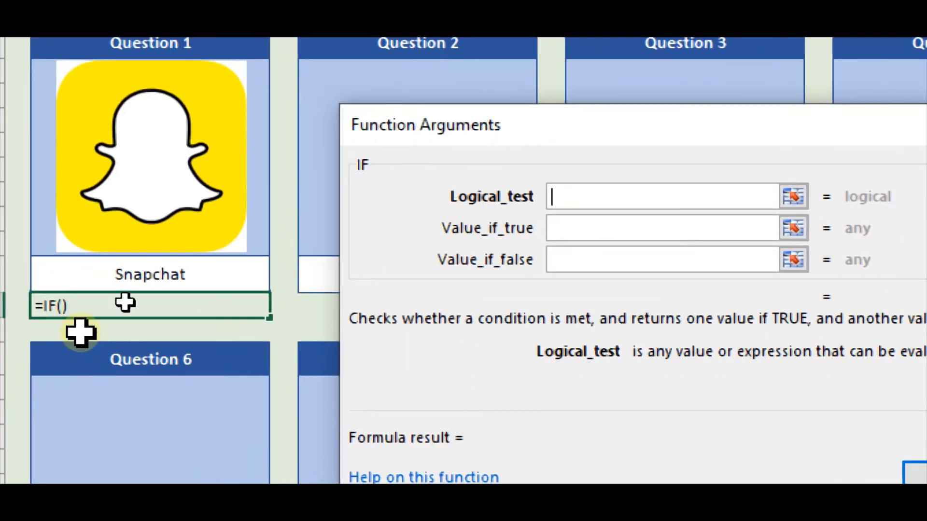
# Set the IF logical test to B12="Snapchat", referring to the Question 1 answer cell
pyautogui.click(138, 273)
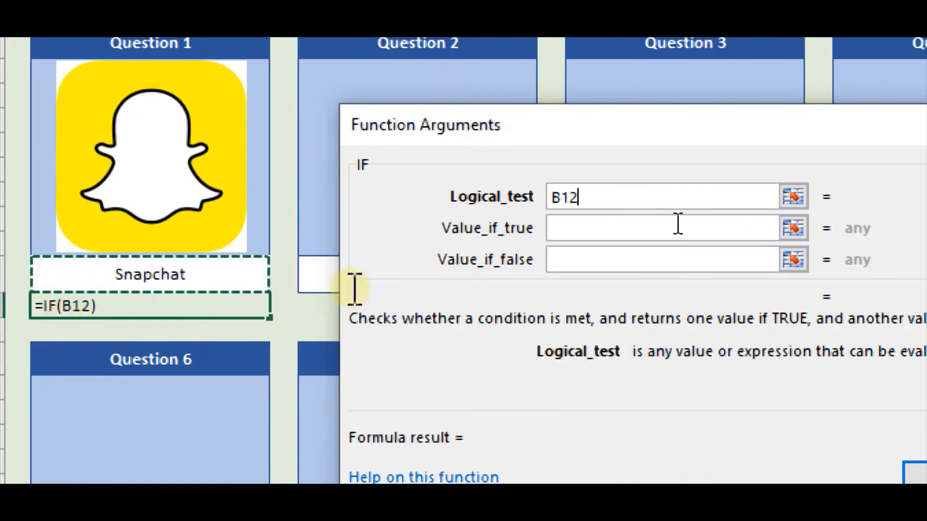
pyautogui.click(664, 187)
pyautogui.write('=')
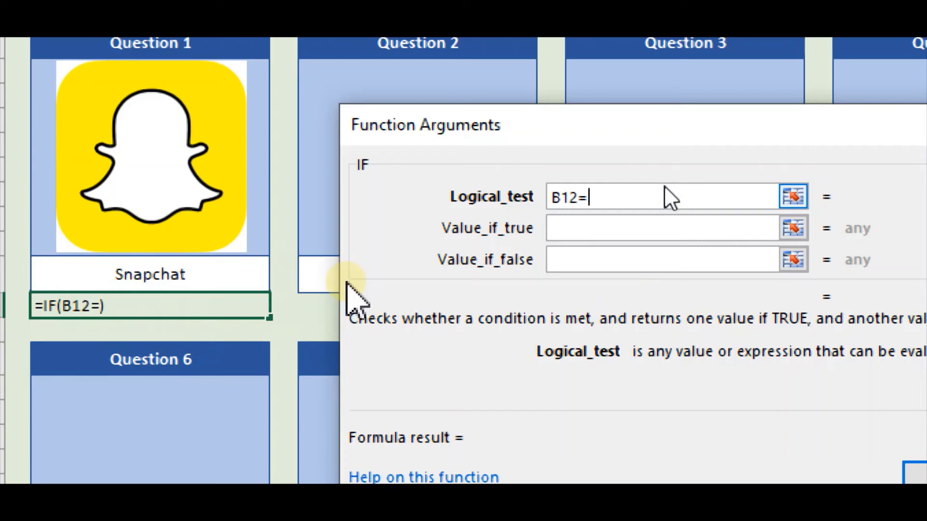
pyautogui.write('"Snapch')
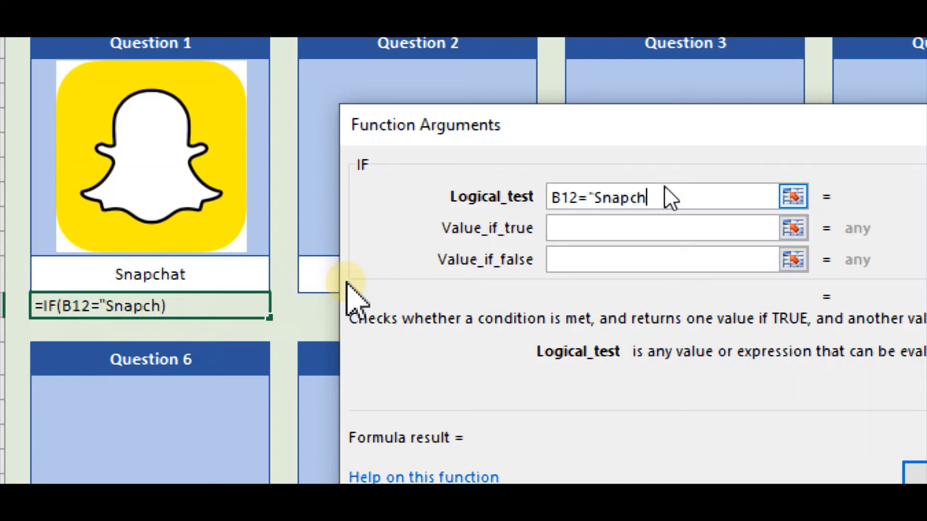
pyautogui.write('at"')
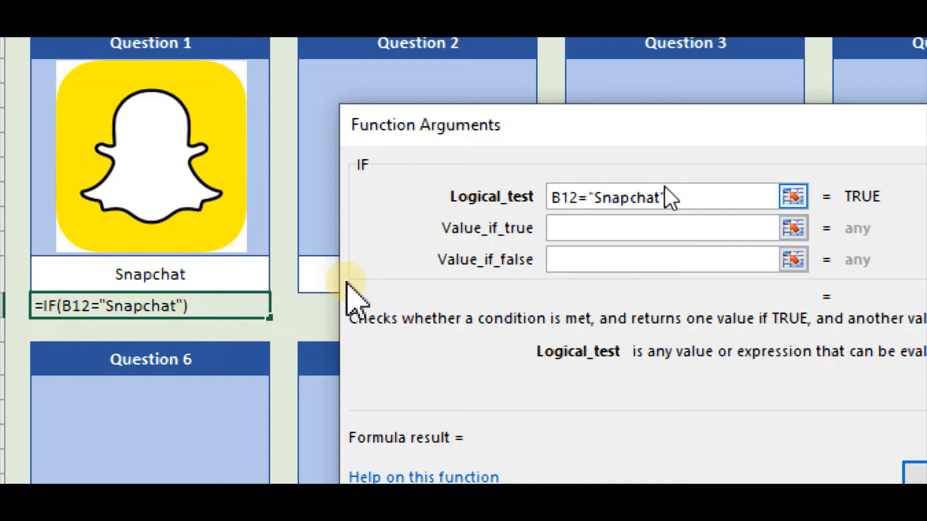
# Set the IF function to return "correct" when true and "incorrect" when false, and confirm the formula
pyautogui.click(617, 236)
pyautogui.write('coree')
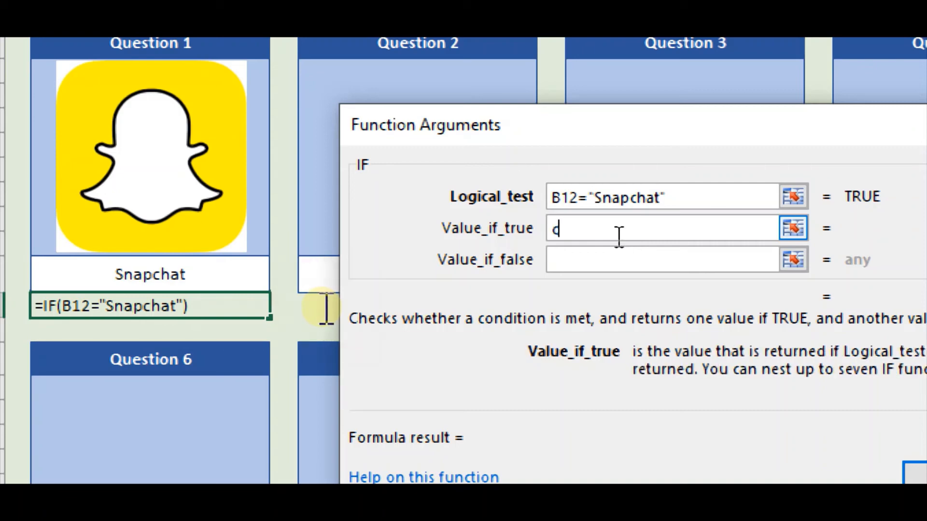
pyautogui.press('BackSpace')
pyautogui.press('BackSpace')
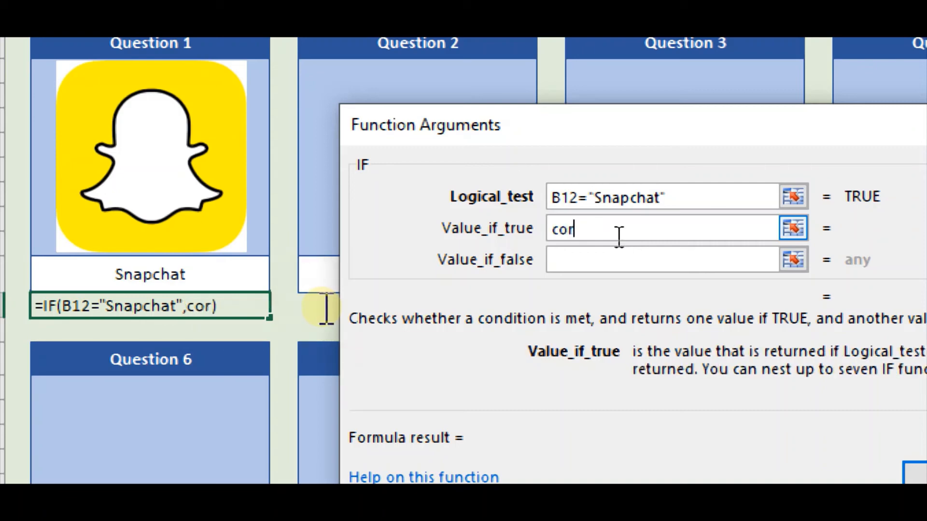
pyautogui.write('rect')
pyautogui.press('Tab')
pyautogui.click(326, 309)
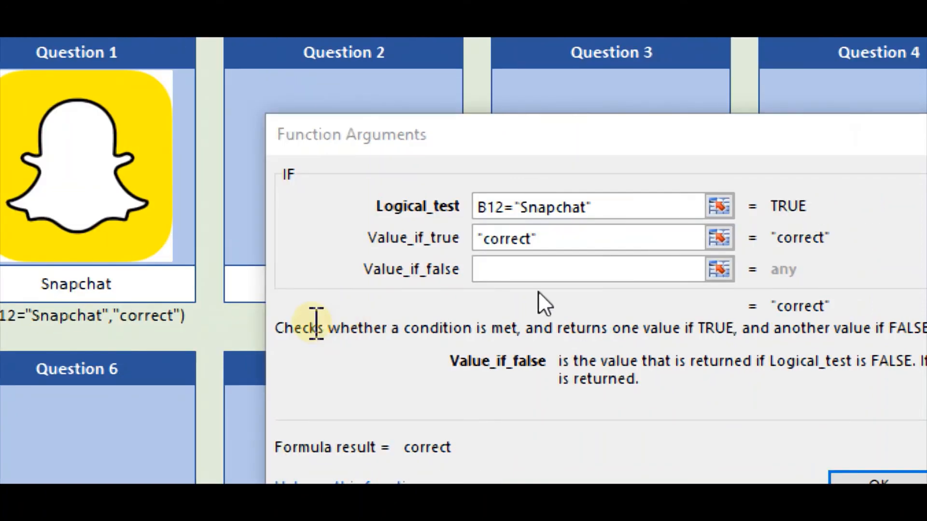
pyautogui.click(596, 260)
pyautogui.write('incorrect')
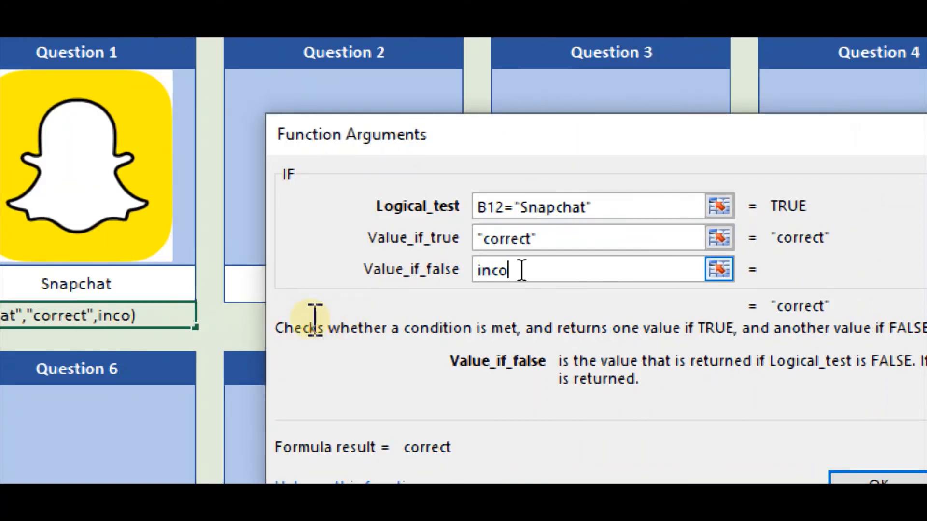
pyautogui.click(472, 430)
pyautogui.press('Return')
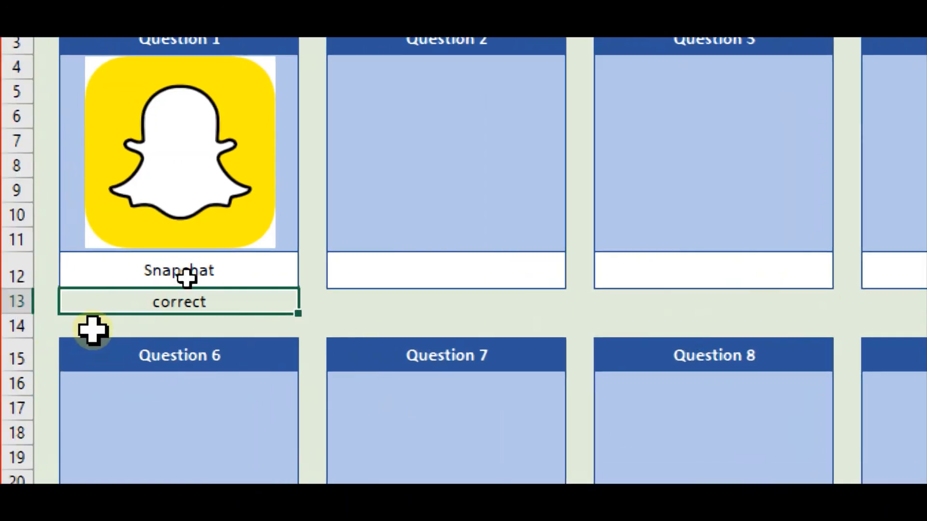
# Test the Question 1 formula by entering Instagram as the answer in cell B12
pyautogui.click(201, 272)
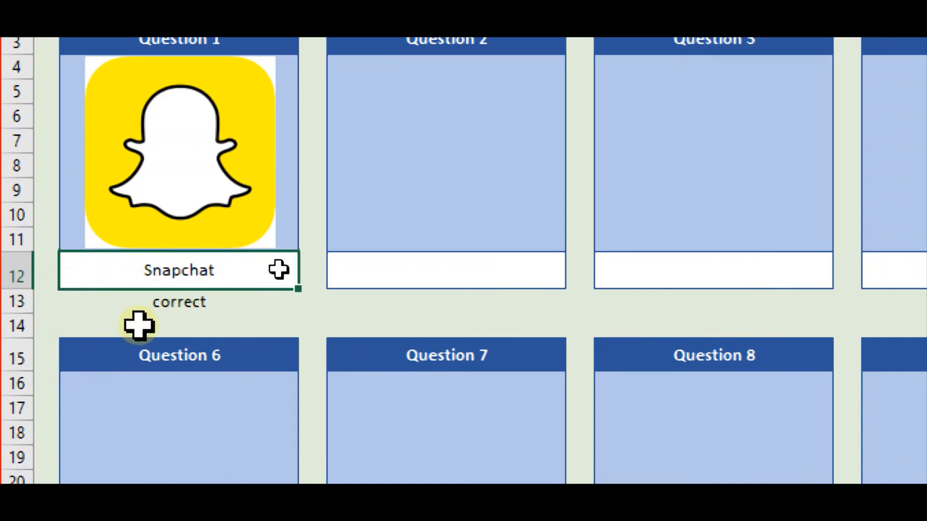
pyautogui.write('Instagram')
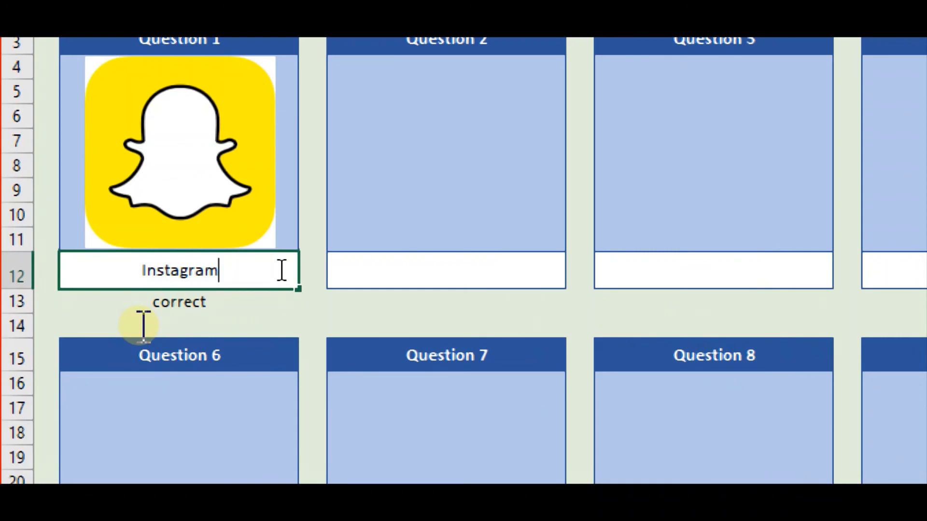
pyautogui.press('Return')
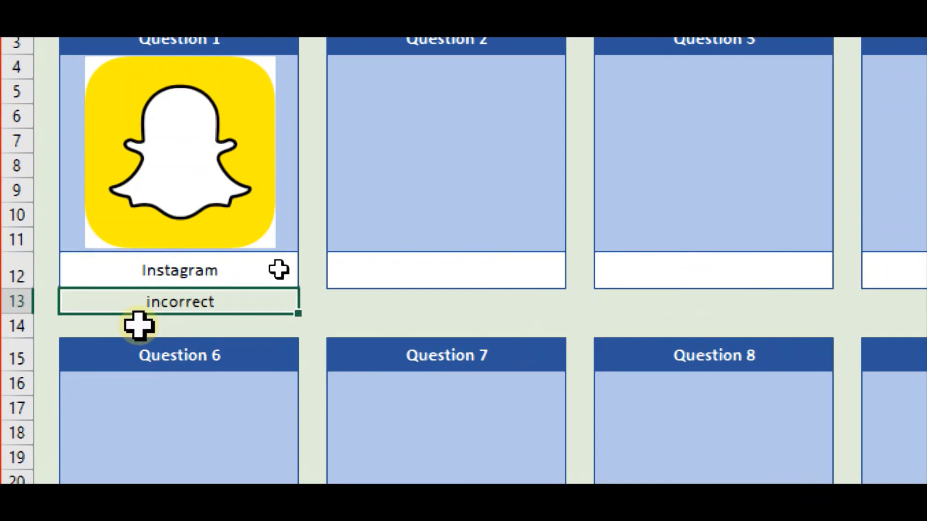